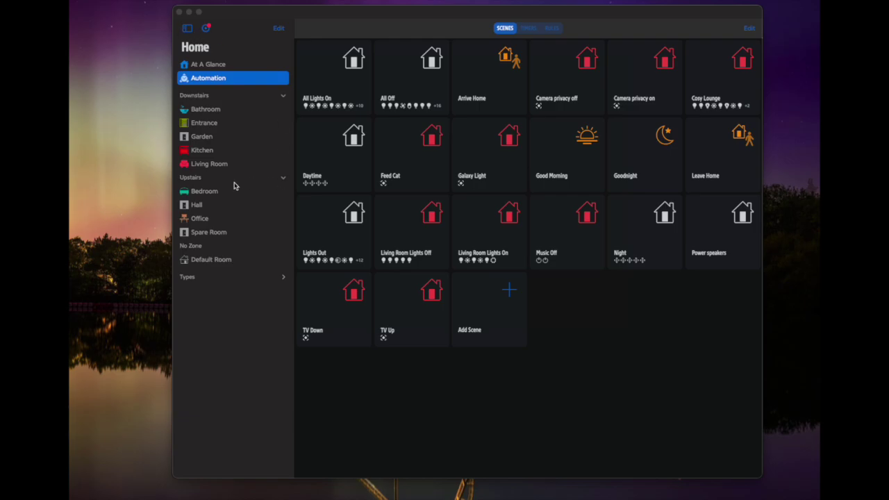
Hide and restore the room sidebar, and view the At A Glance overview and the automation scenes.
left_click(186, 29)
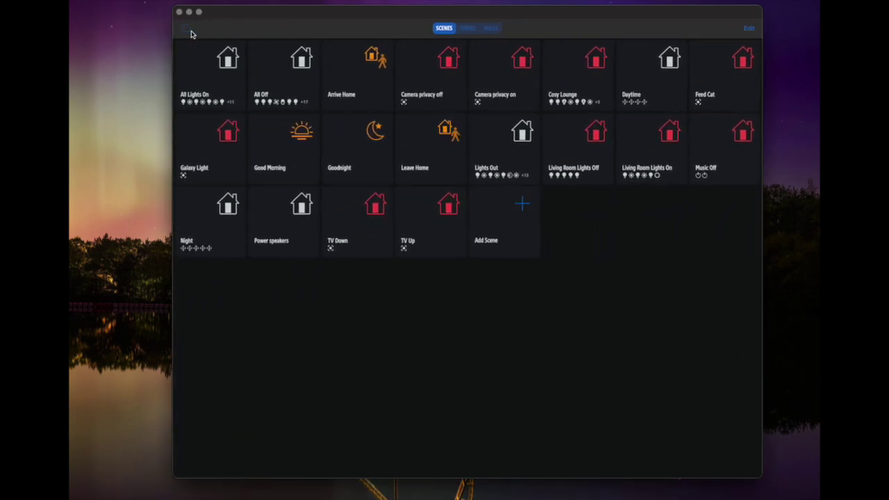
left_click(190, 33)
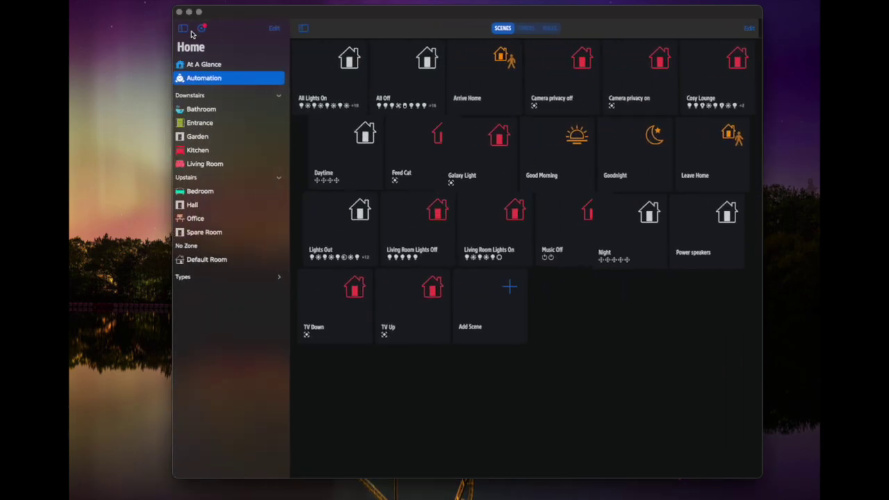
left_click(234, 66)
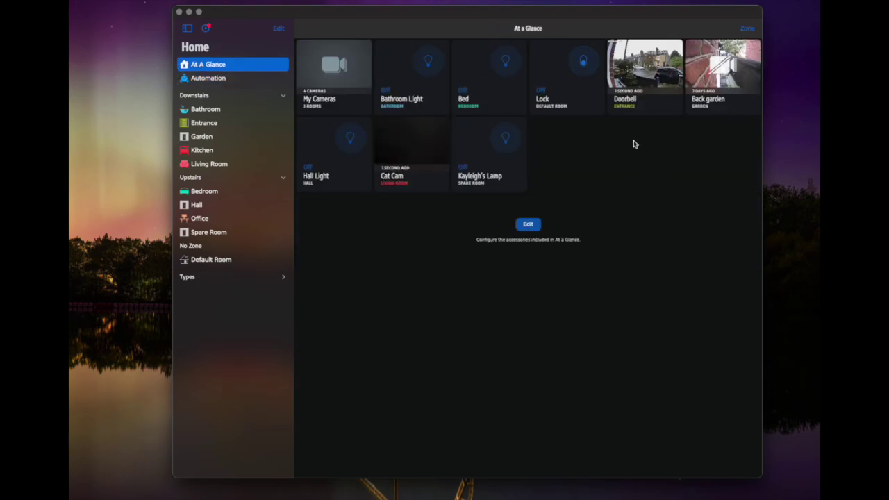
left_click(222, 80)
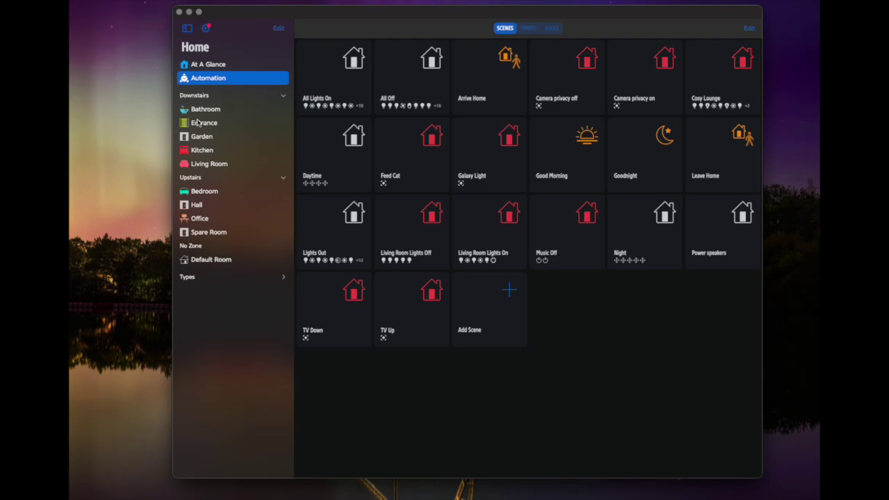
Review the Living Room's name, icon, location, image and color settings without altering them.
left_click(210, 165)
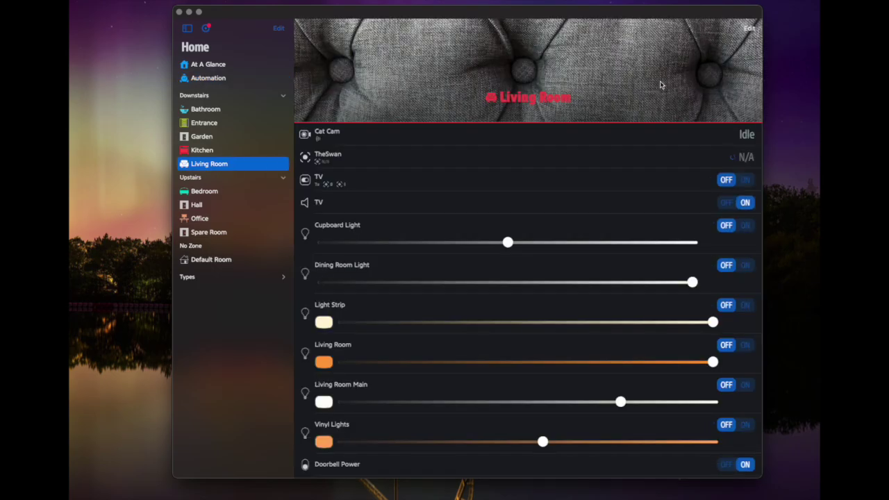
left_click(749, 28)
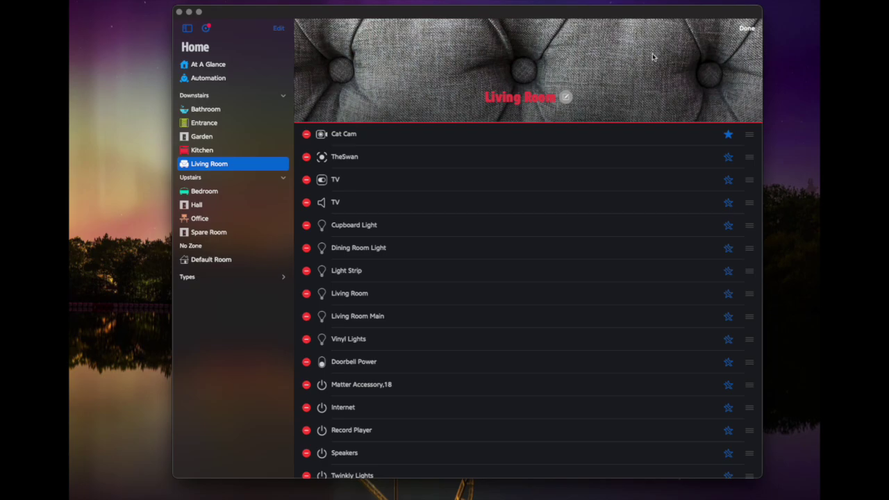
left_click(566, 97)
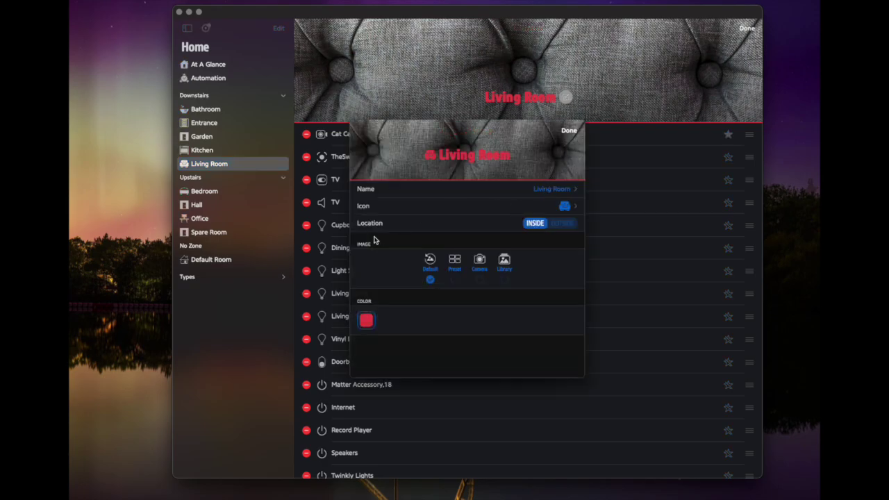
left_click(569, 130)
left_click(747, 29)
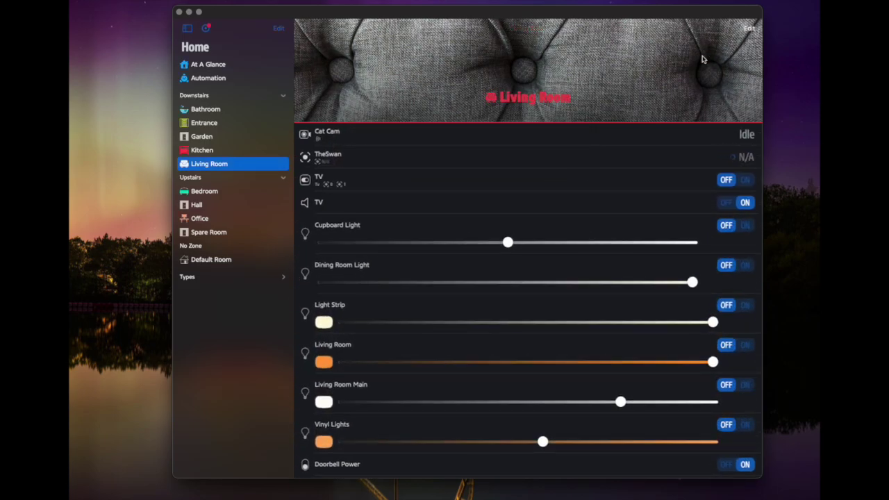
Look through the Living Room's accessory controls, including the color picker of the Light Strip.
scroll(509, 191, "down", 1)
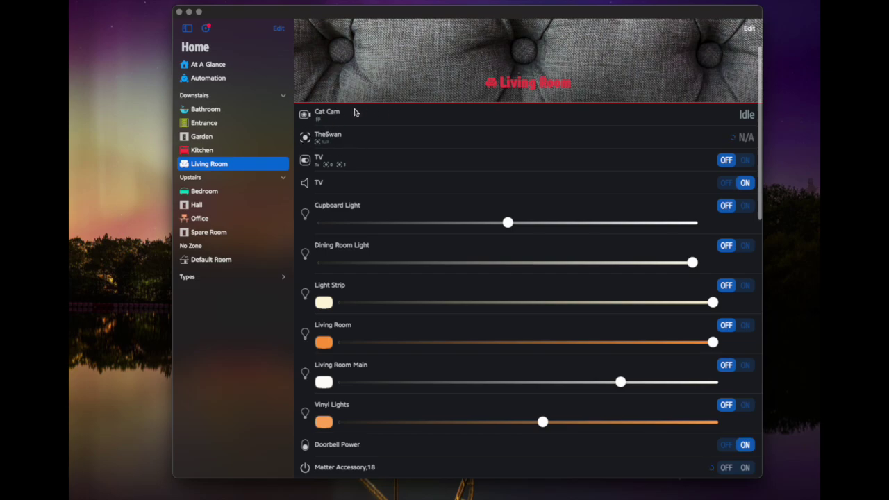
scroll(440, 178, "down", 4)
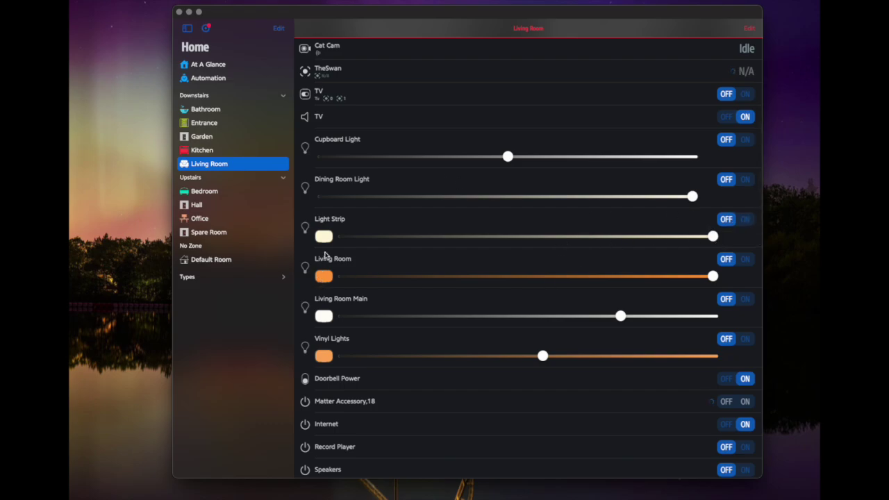
left_click(324, 236)
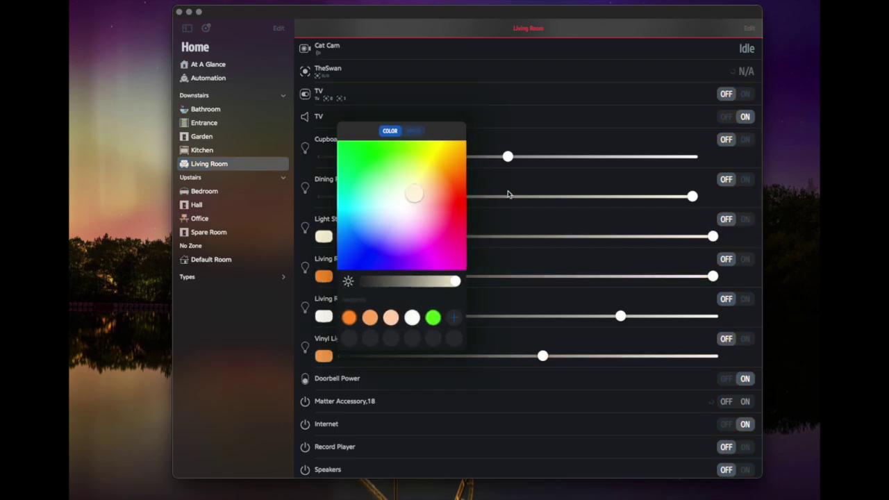
left_click(414, 134)
left_click(514, 185)
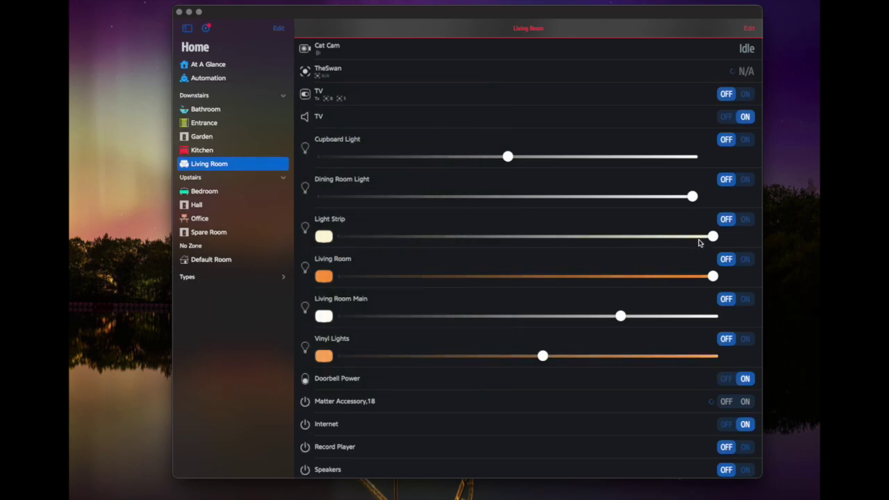
scroll(523, 232, "down", 5)
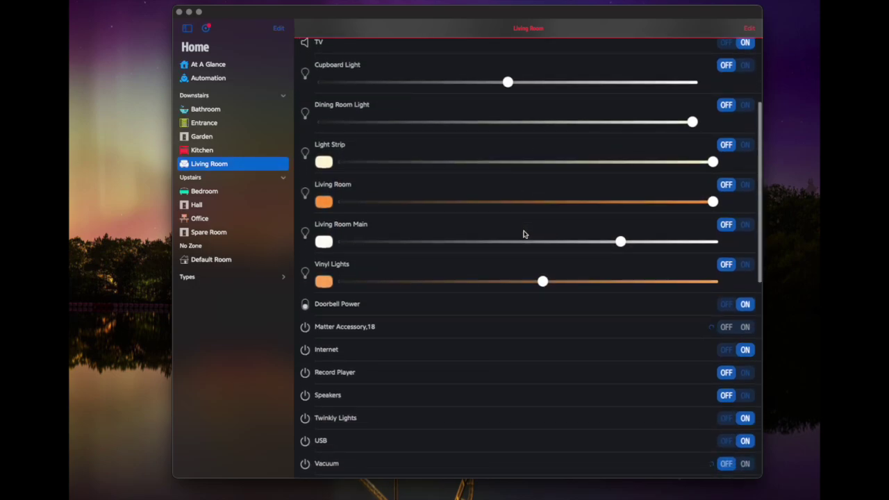
scroll(524, 234, "down", 7)
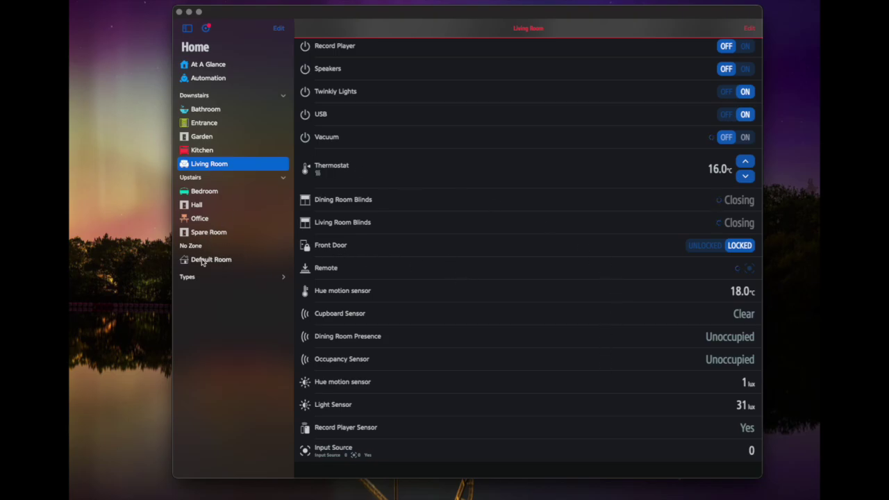
Expand the accessory types and examine the battery levels across all rooms.
left_click(281, 279)
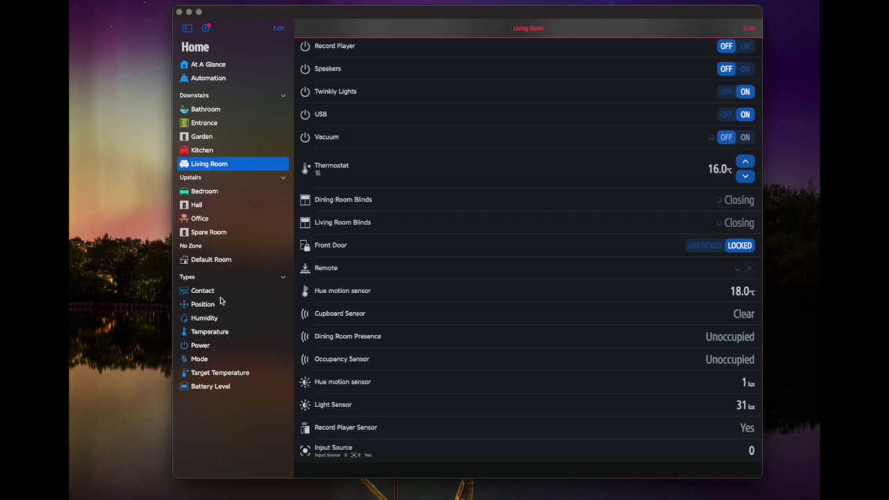
left_click(226, 387)
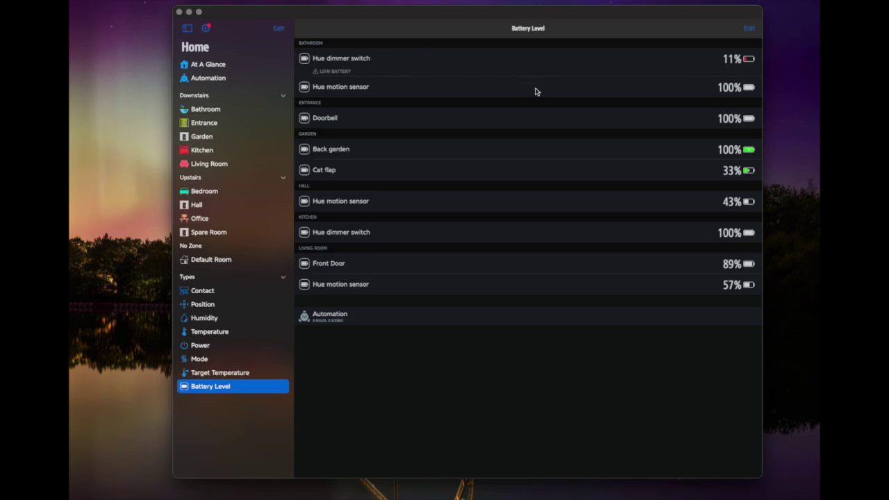
Check the Thread Network settings, allowing device discovery on local networks, and view Eve News before leaving the settings.
left_click(206, 28)
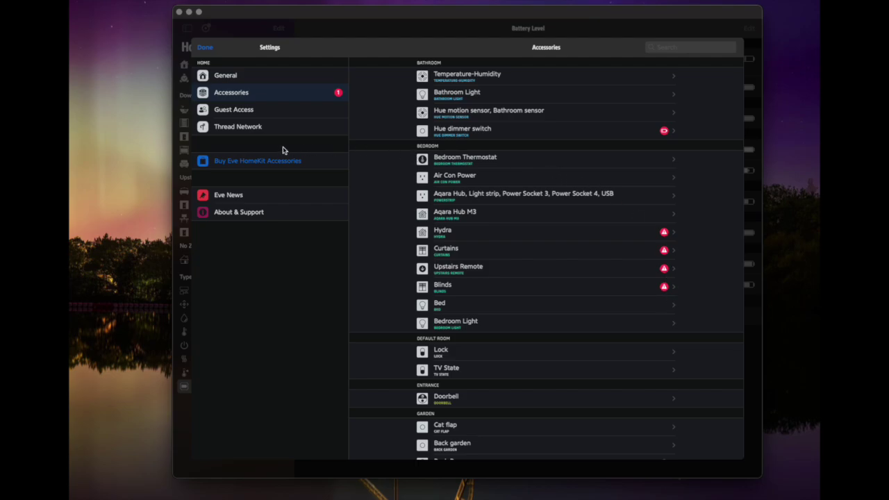
left_click(248, 132)
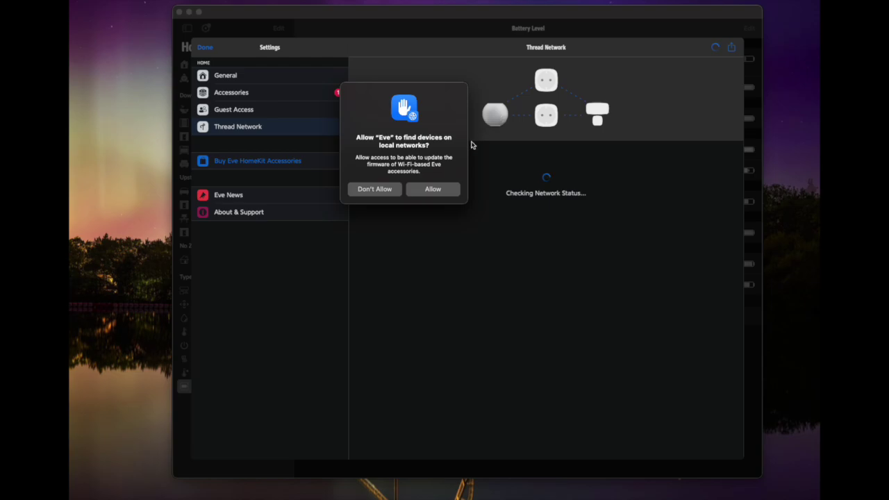
left_click(431, 194)
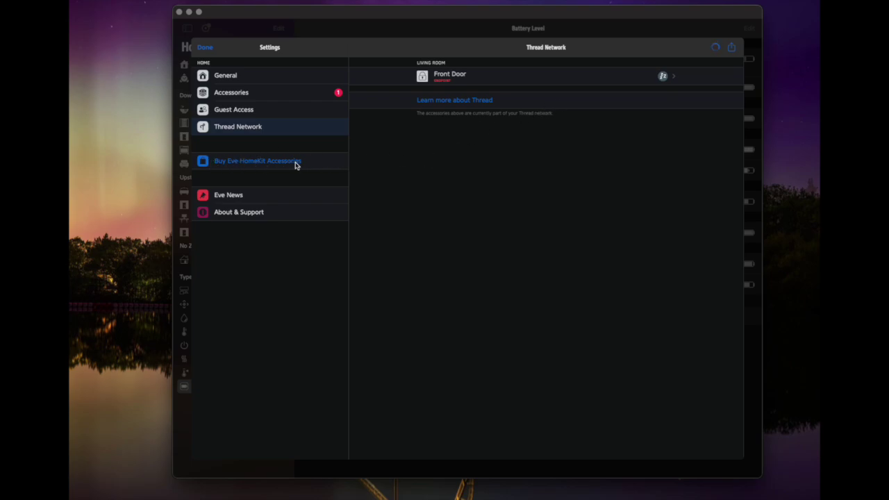
left_click(238, 195)
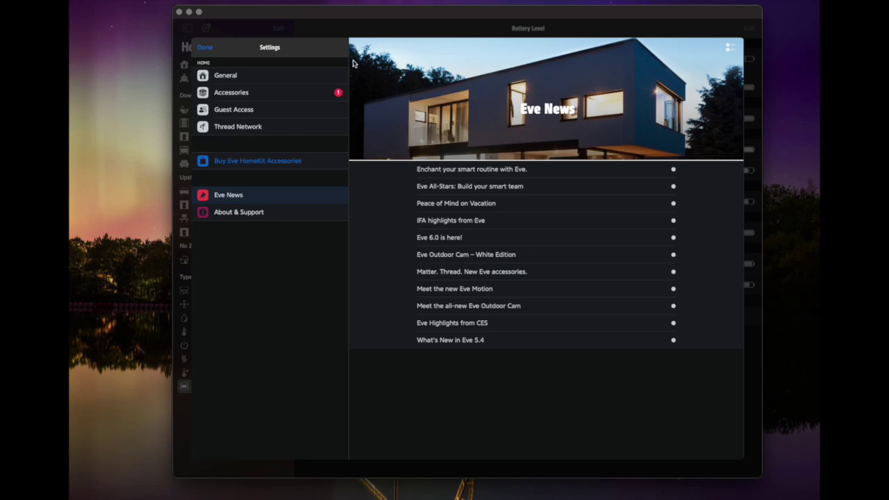
left_click(204, 48)
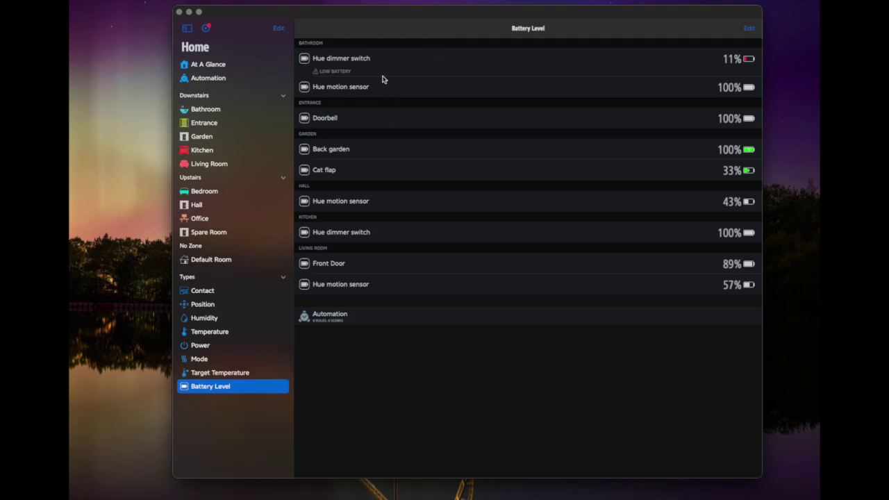
Examine the once and repeating schedule options for a new automation timer, and discard it.
left_click(228, 80)
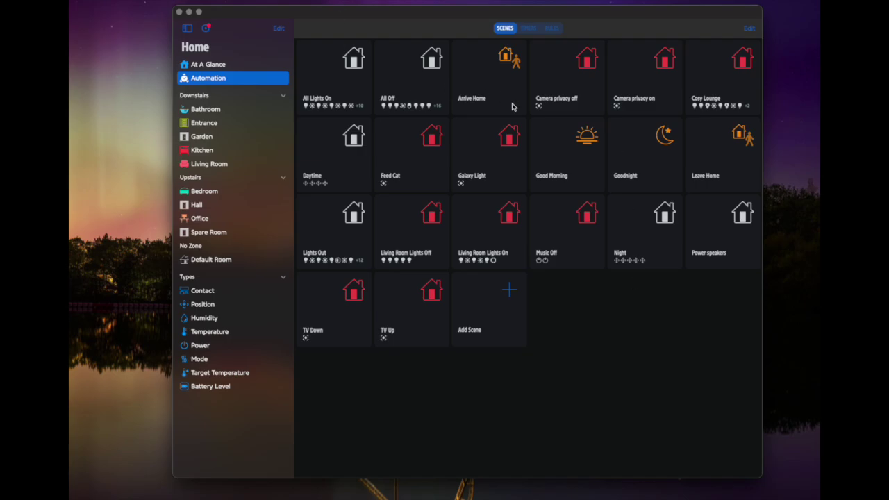
left_click(528, 29)
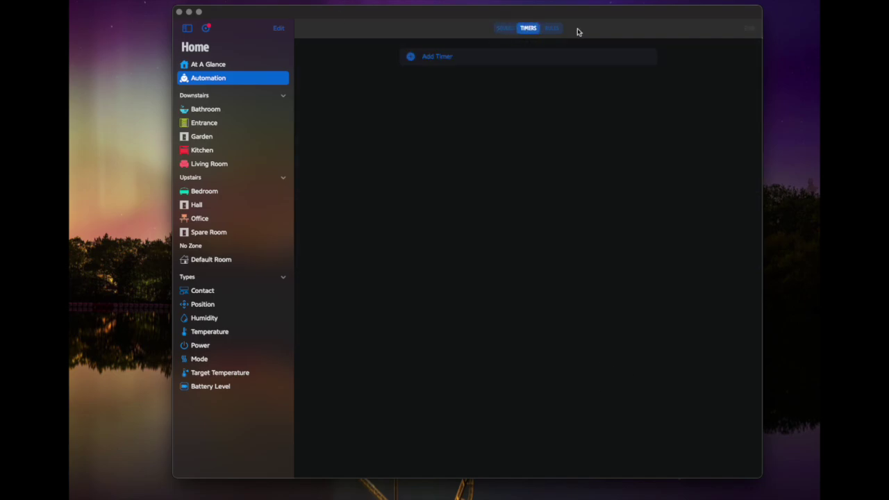
left_click(419, 58)
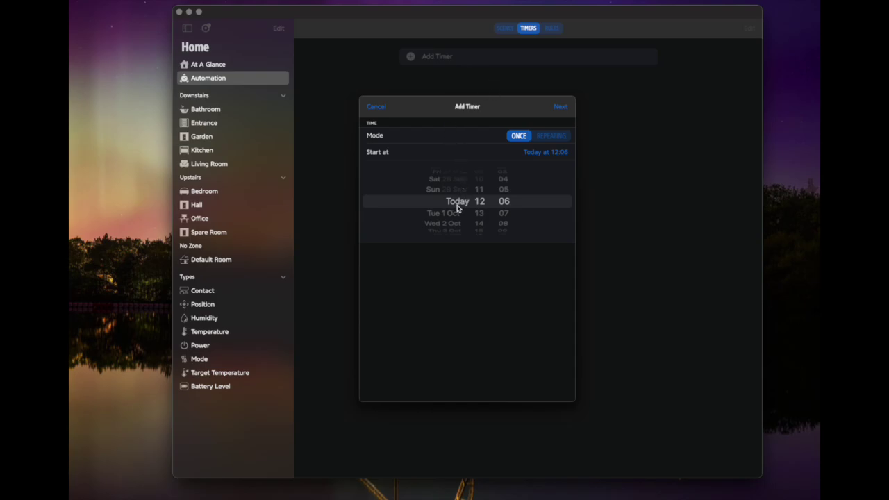
left_click(549, 138)
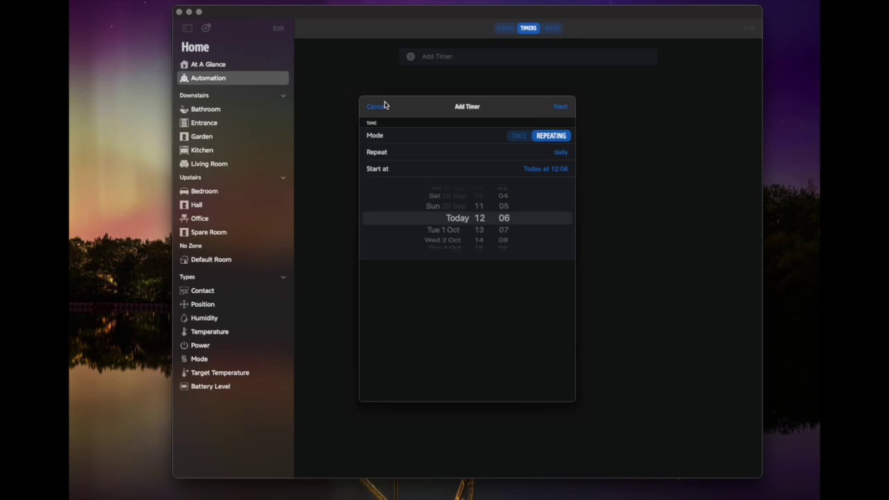
left_click(561, 156)
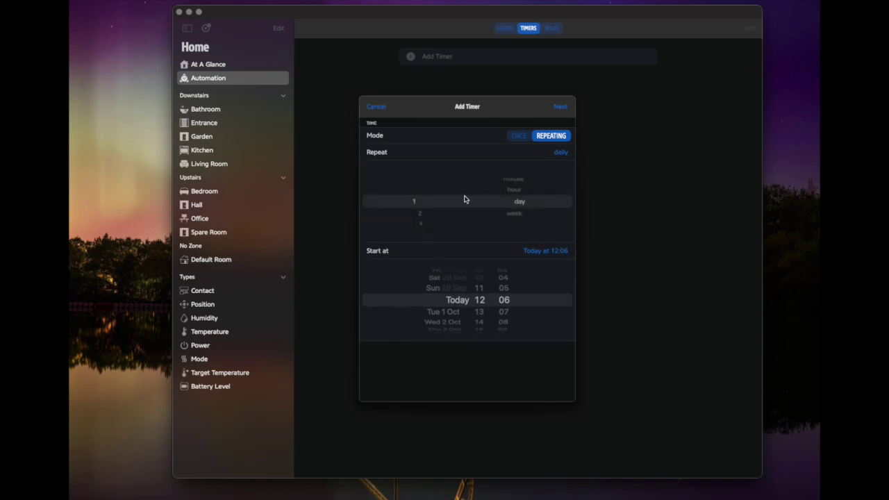
scroll(452, 212, "down", 1)
scroll(510, 215, "down", 2)
left_click(378, 108)
Review the existing automation rules, start a new rule and bring up its available trigger types.
left_click(553, 28)
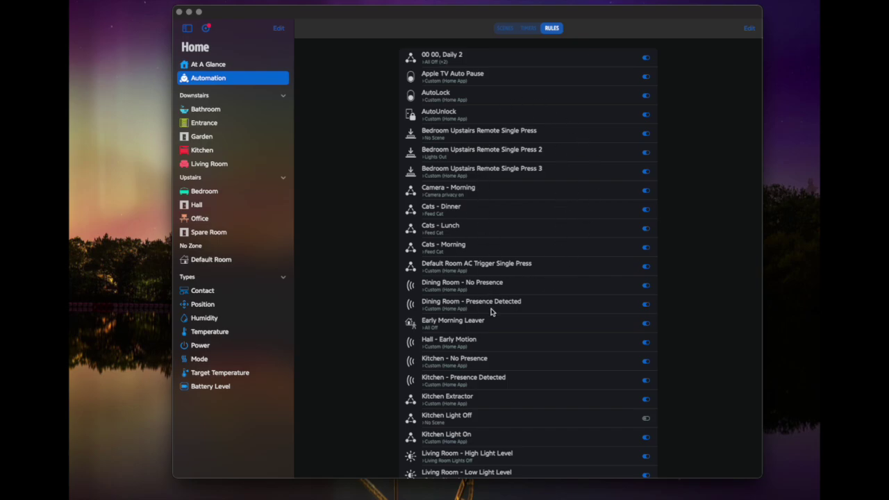
scroll(498, 248, "down", 10)
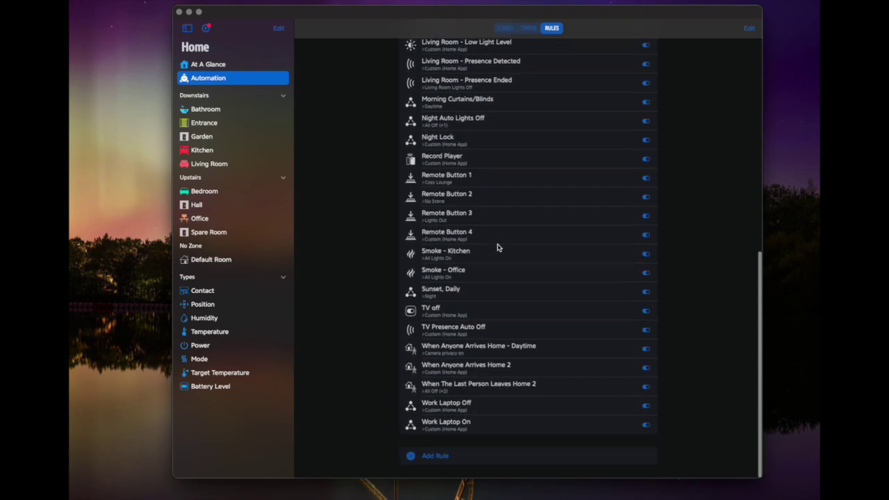
left_click(434, 457)
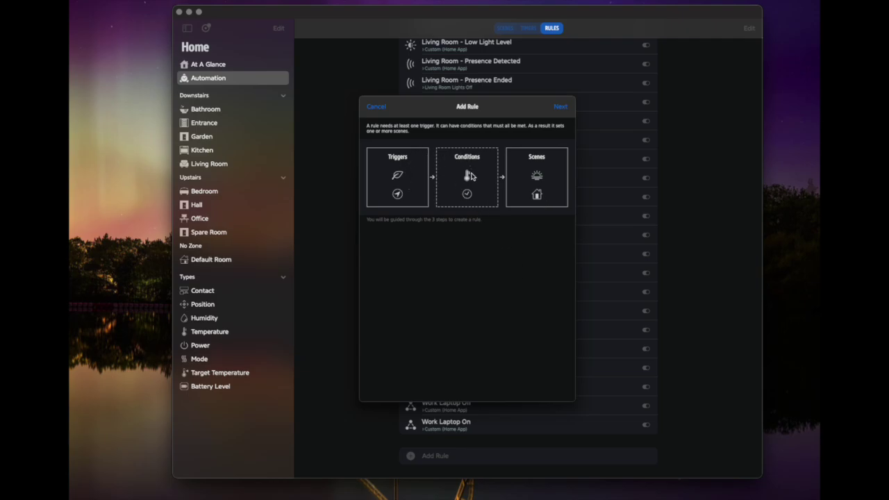
left_click(400, 174)
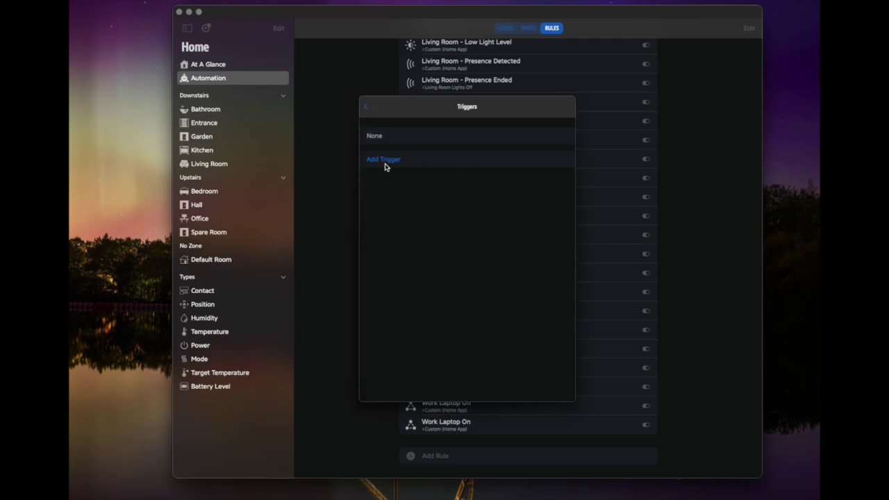
left_click(383, 162)
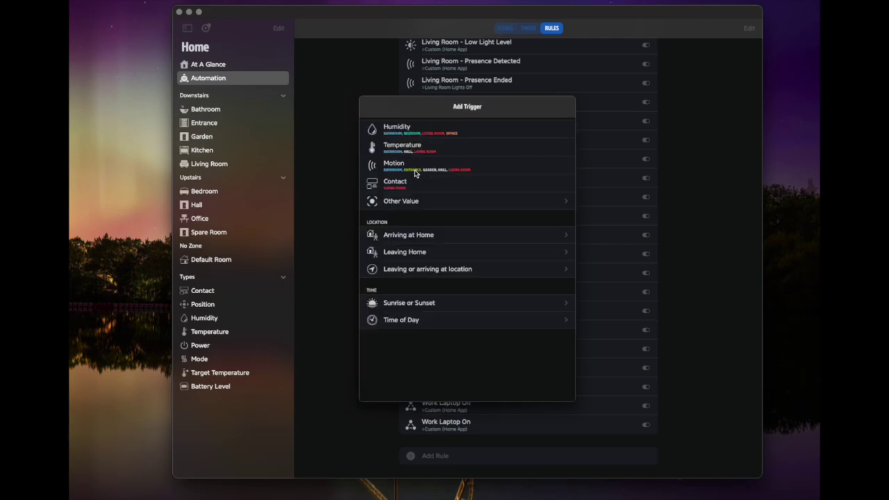
Try the Living Room's Motion Sensor as a motion trigger for the new rule, and back out.
left_click(505, 170)
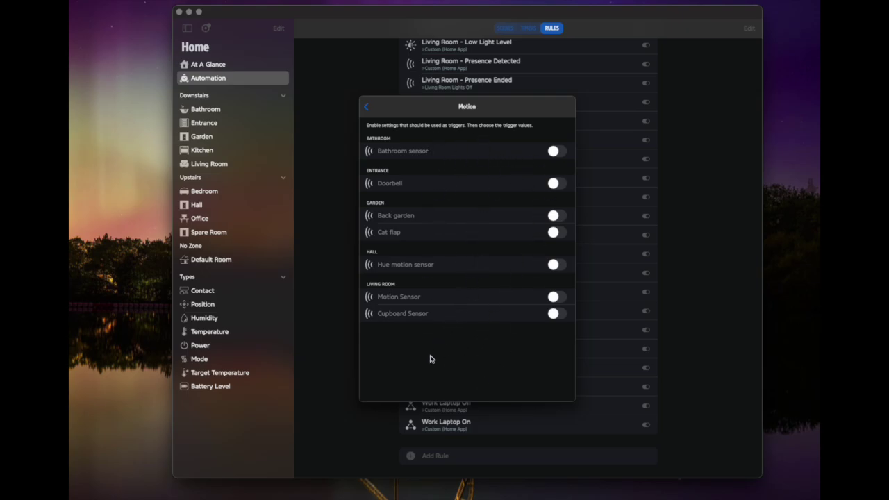
left_click(557, 298)
left_click(557, 298)
left_click(368, 108)
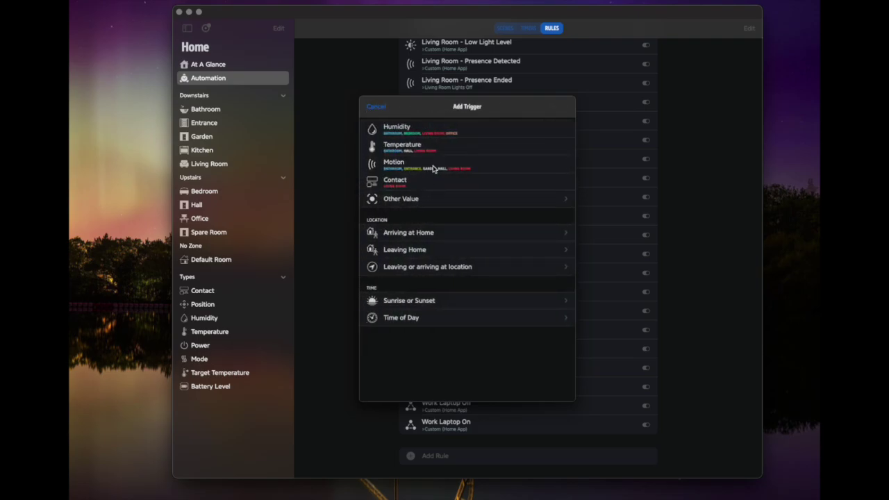
Set up a value trigger for the new rule from the Living Room's Occupancy Sensor, with the Occupied state.
left_click(415, 200)
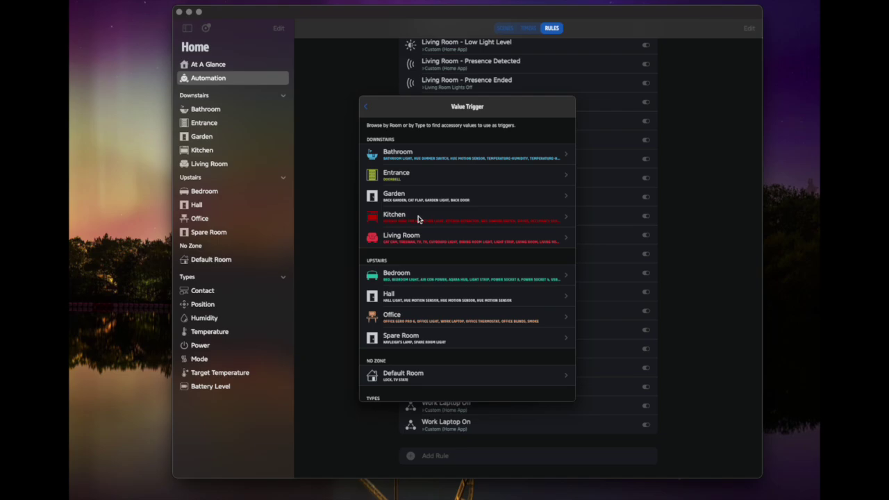
left_click(415, 237)
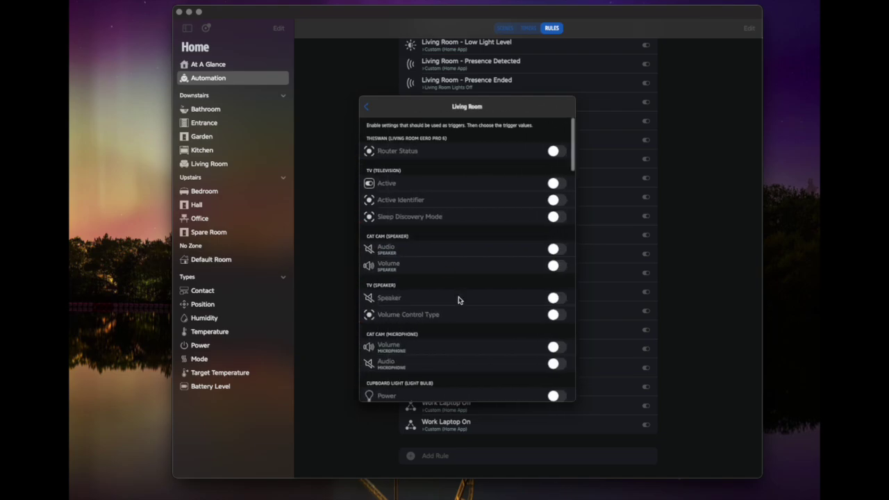
scroll(458, 300, "down", 15)
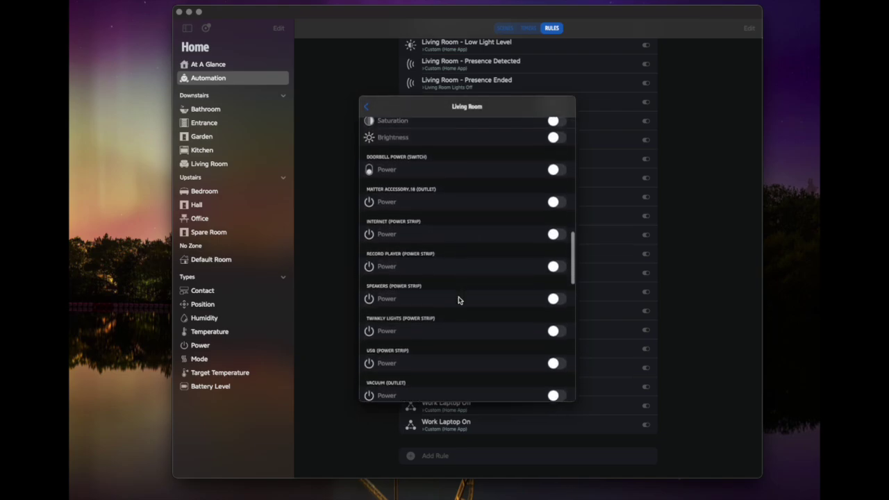
scroll(459, 300, "down", 15)
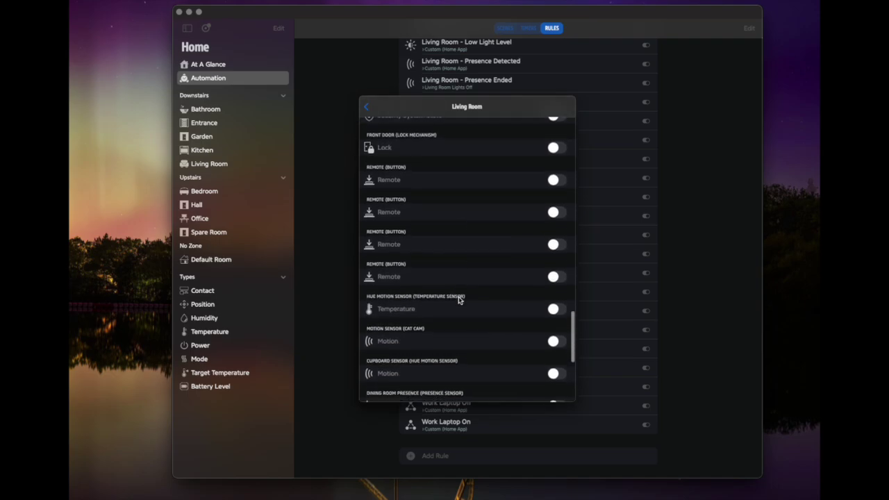
scroll(459, 300, "down", 6)
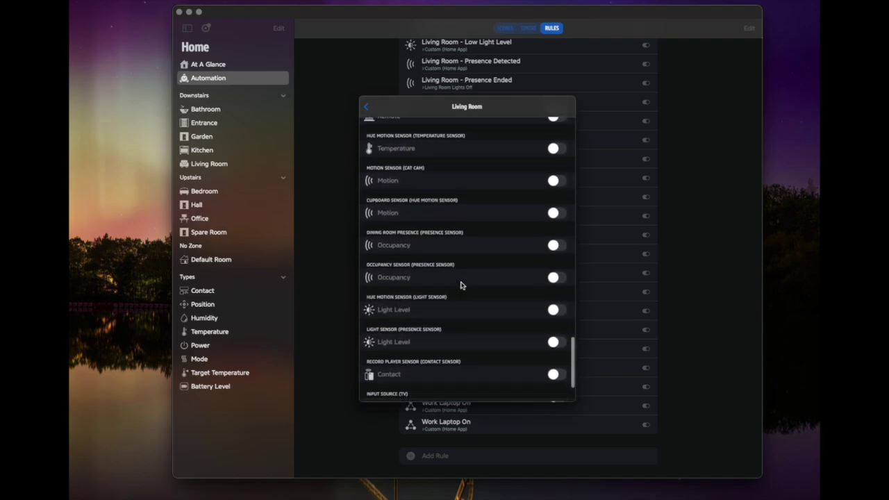
scroll(479, 258, "down", 1)
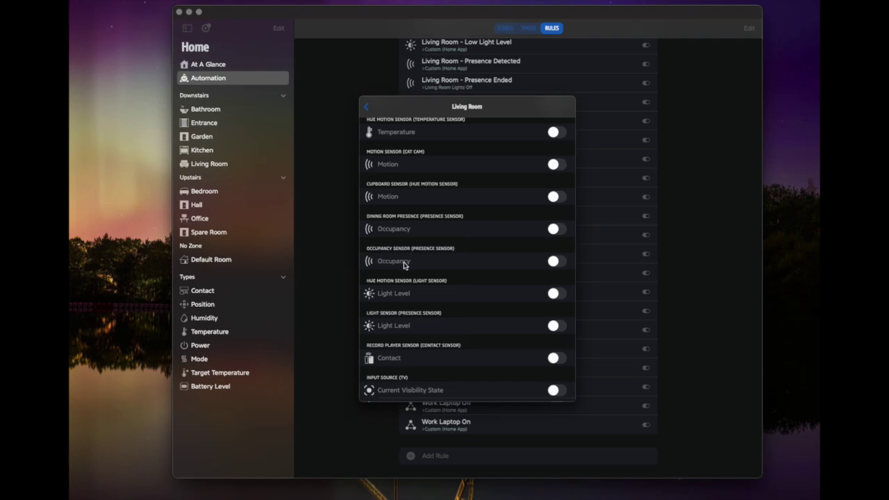
left_click(557, 262)
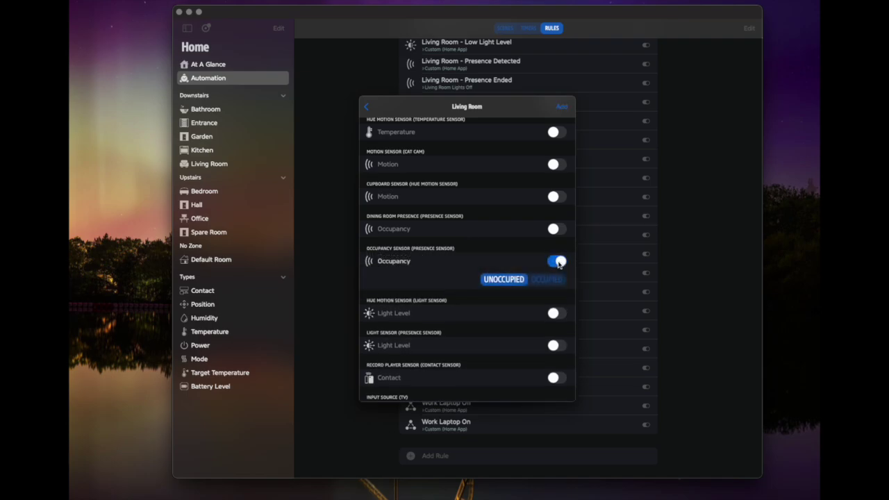
left_click(544, 280)
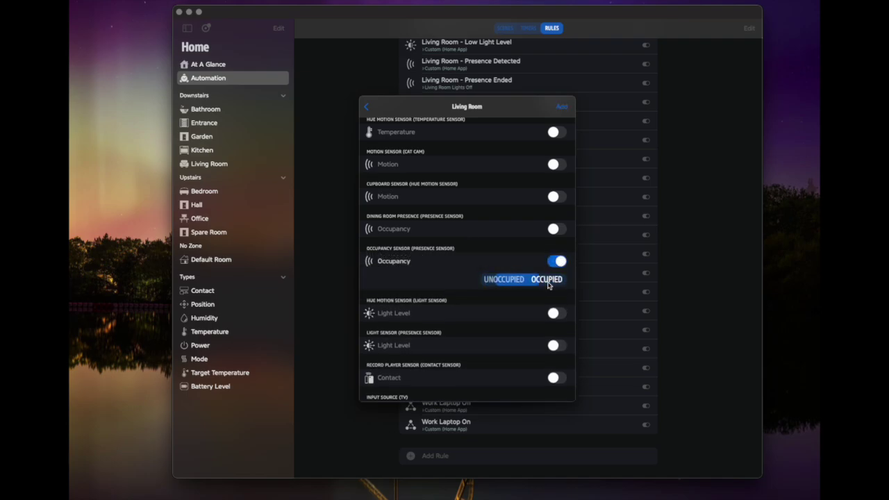
Try the Cupboard Sensor's motion as an extra trigger, remove it, then add the occupancy trigger and view it by type.
left_click(555, 195)
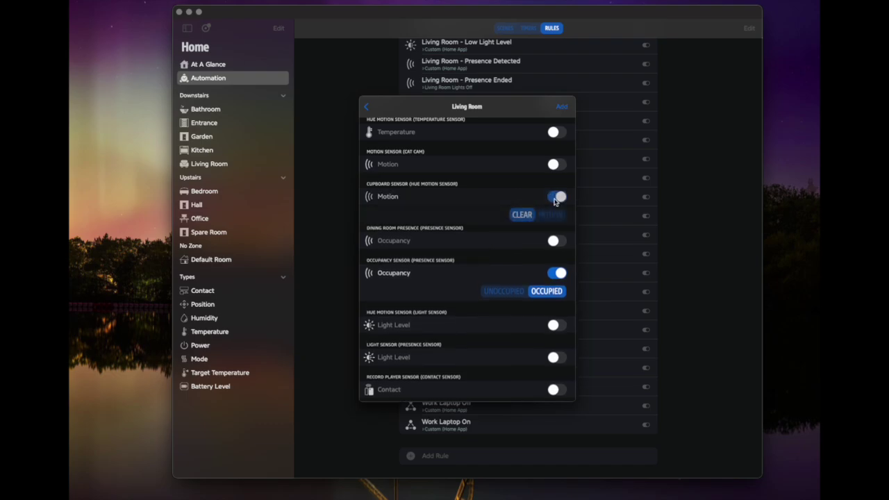
left_click(557, 197)
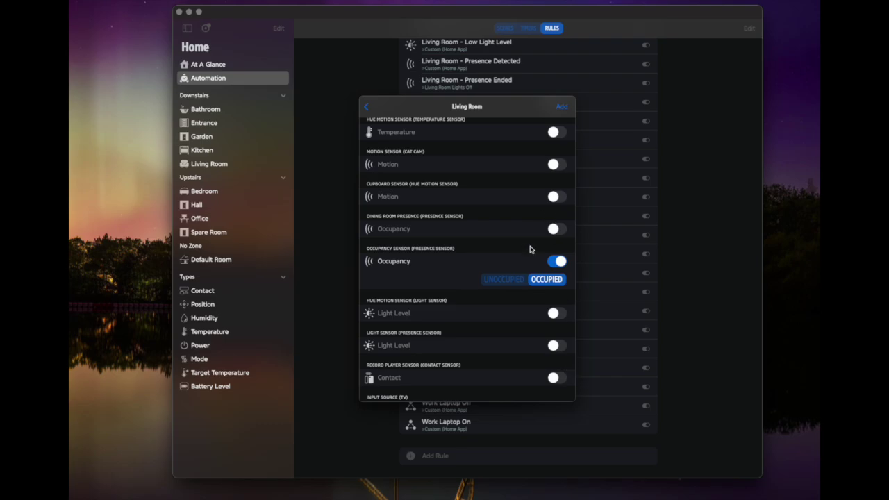
left_click(562, 107)
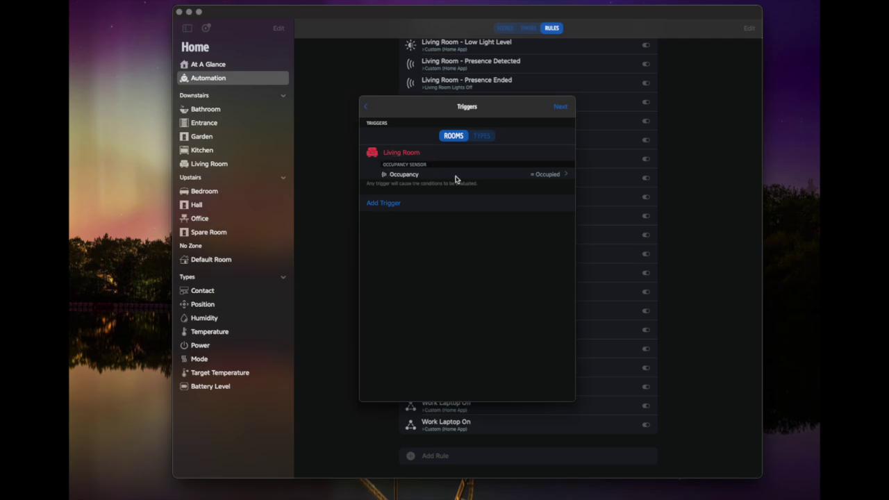
left_click(488, 138)
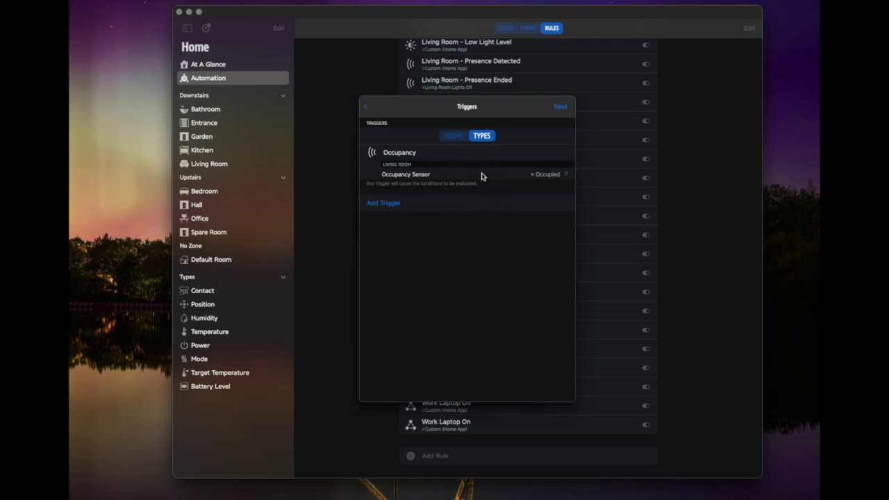
Add a value condition requiring the Living Room Light Sensor's light level to be at or below 26 lux.
left_click(560, 108)
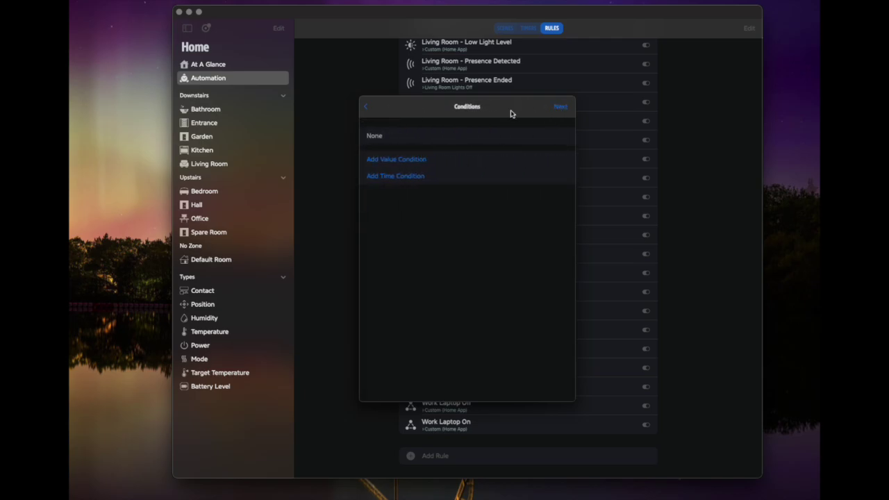
left_click(410, 161)
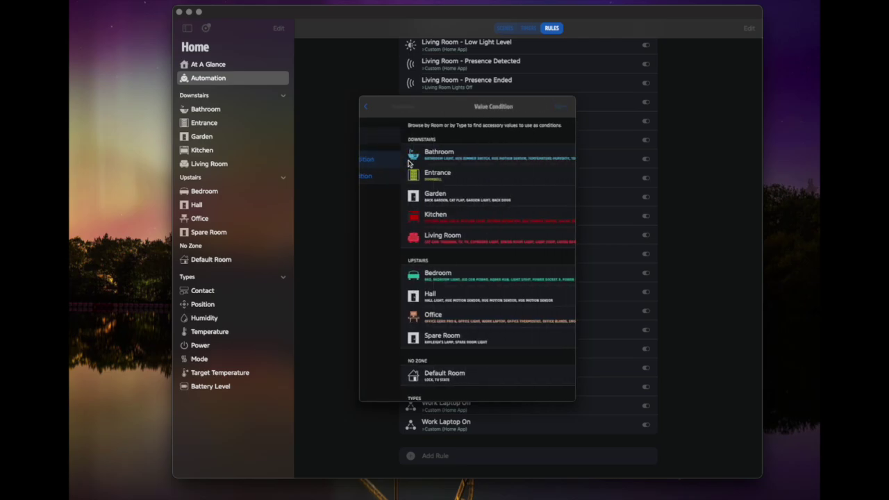
left_click(418, 241)
scroll(523, 312, "down", 5)
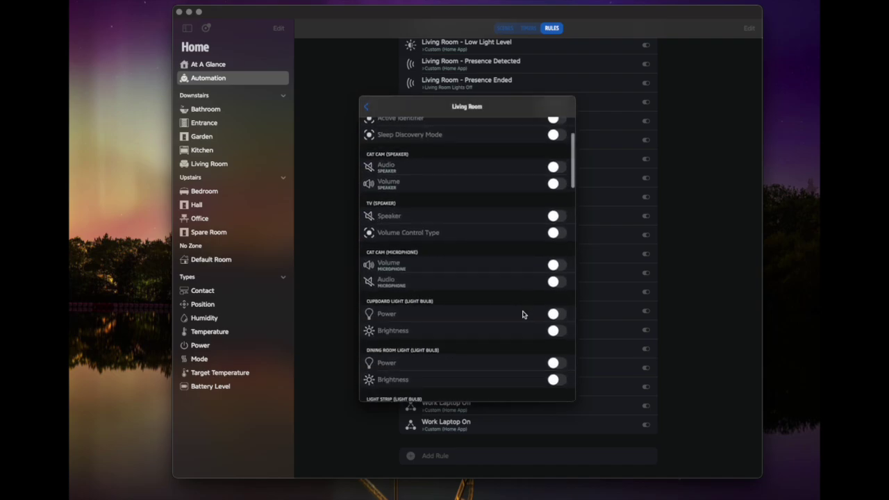
scroll(524, 315, "down", 10)
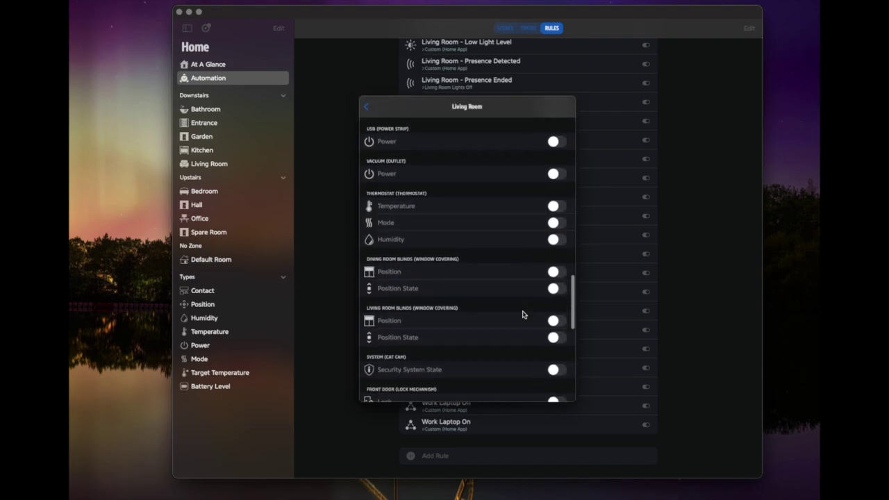
scroll(524, 315, "down", 10)
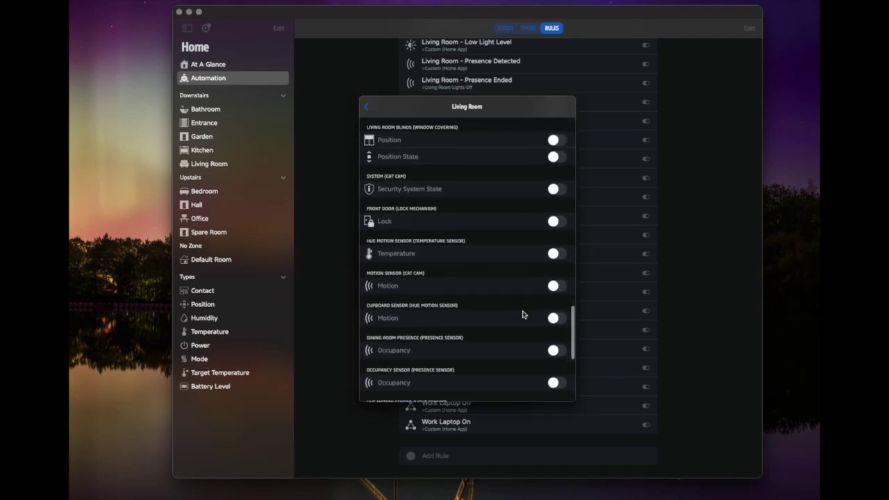
scroll(523, 314, "down", 4)
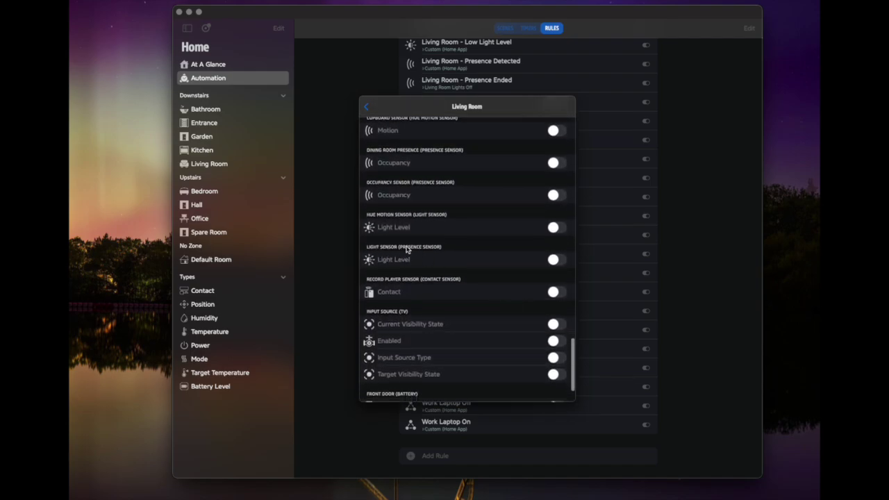
left_click(558, 260)
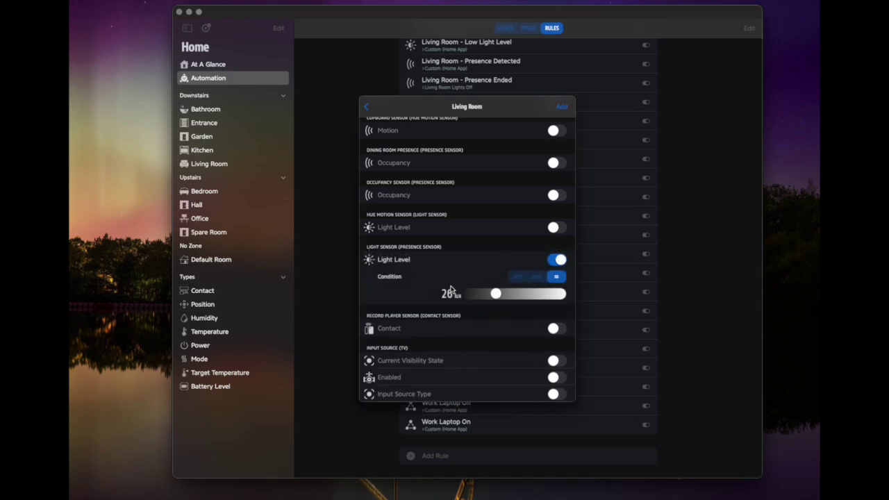
left_click(520, 279)
left_click(562, 108)
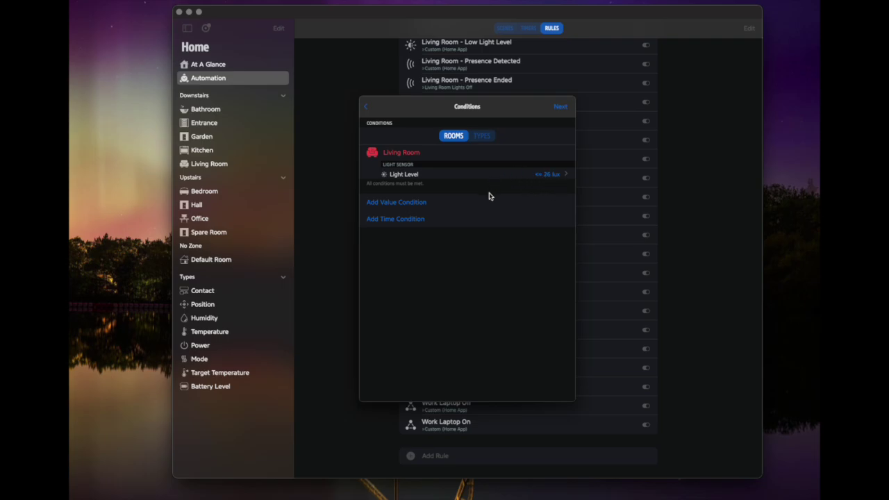
Check the day event options for a time condition, and add an exact-time condition of after 11:10.
left_click(382, 219)
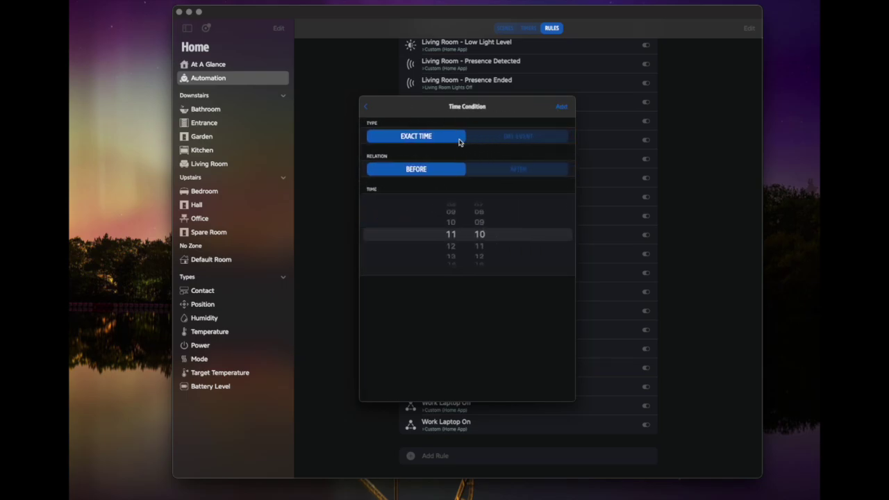
left_click(495, 138)
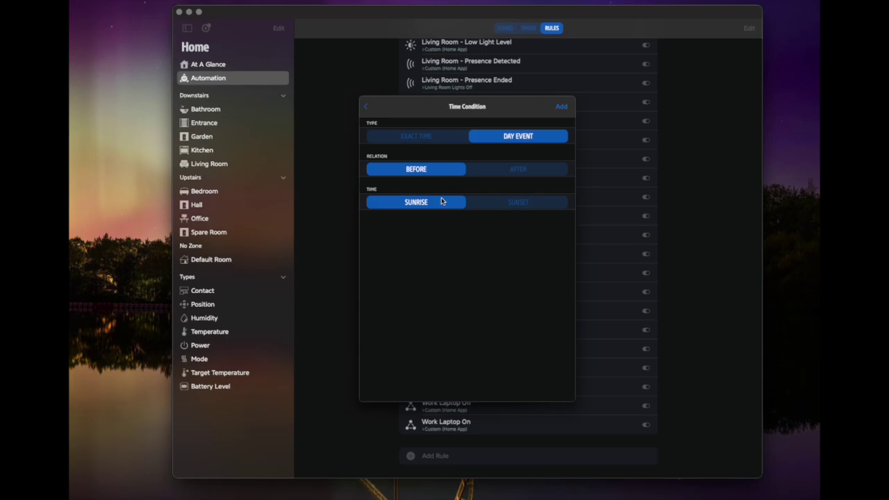
left_click(445, 138)
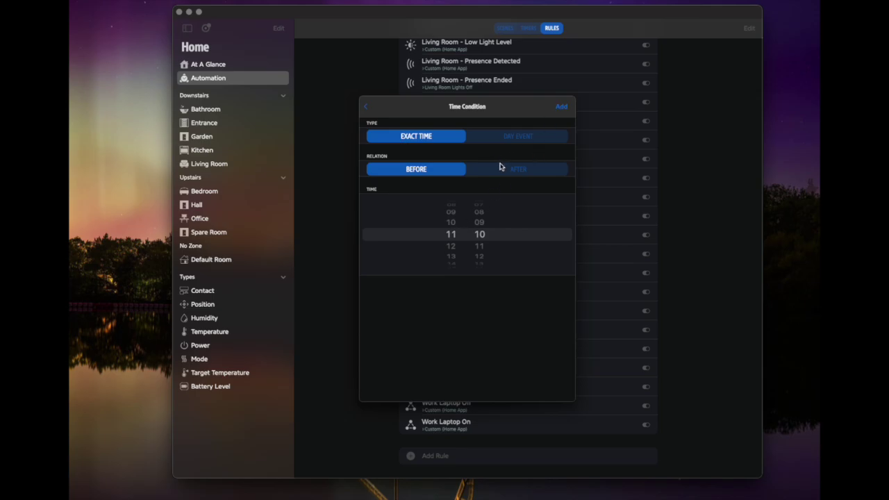
left_click(500, 171)
left_click(560, 108)
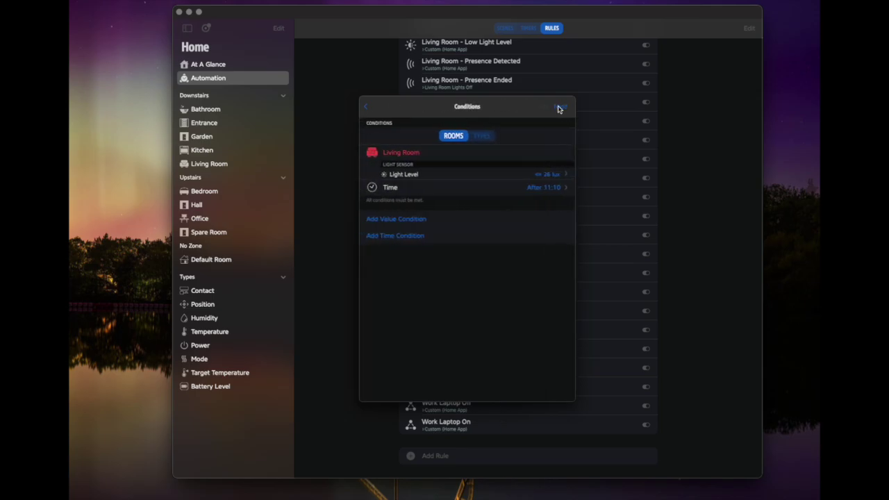
Add a second exact-time condition to the rule, set to before 12:10.
left_click(410, 236)
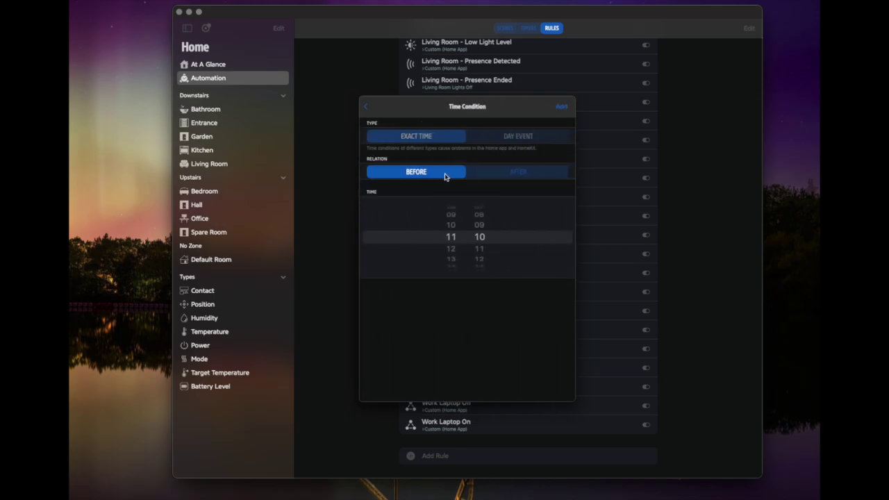
left_click(451, 250)
left_click(564, 107)
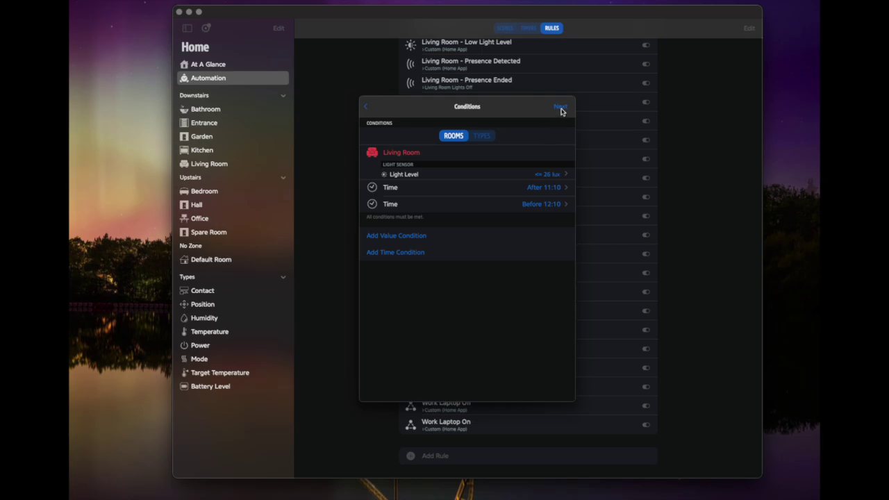
Look through the available scenes and choose Living Room Lights On as the rule's scene.
left_click(560, 108)
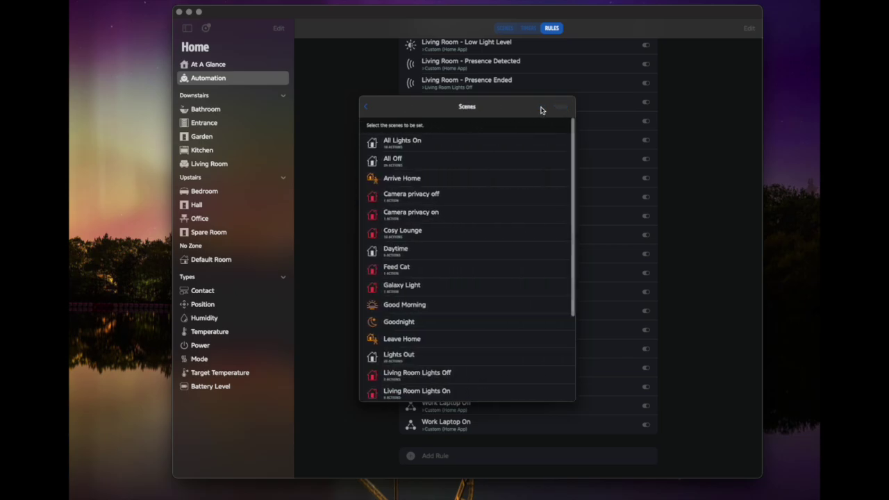
scroll(503, 162, "down", 3)
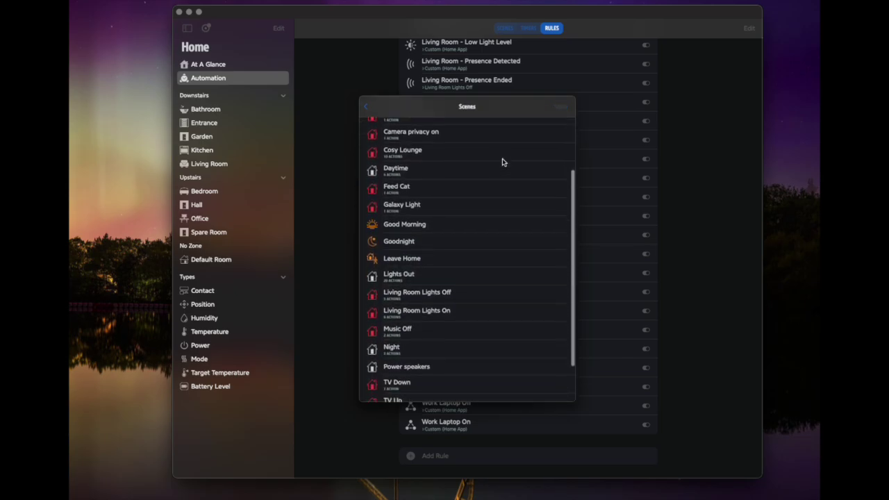
scroll(477, 275, "down", 2)
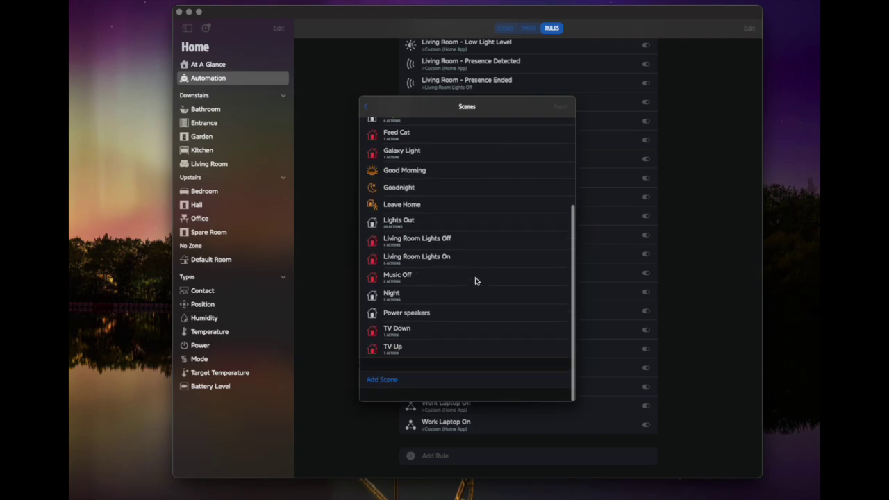
scroll(476, 281, "up", 2)
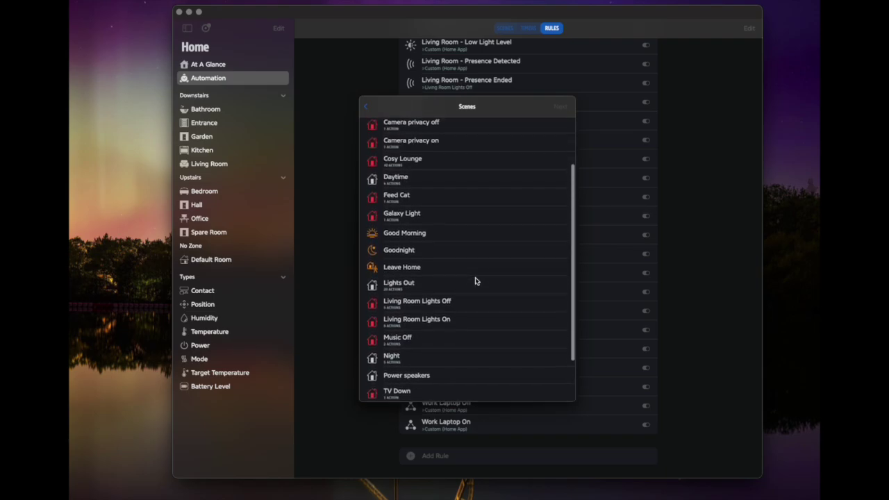
left_click(465, 326)
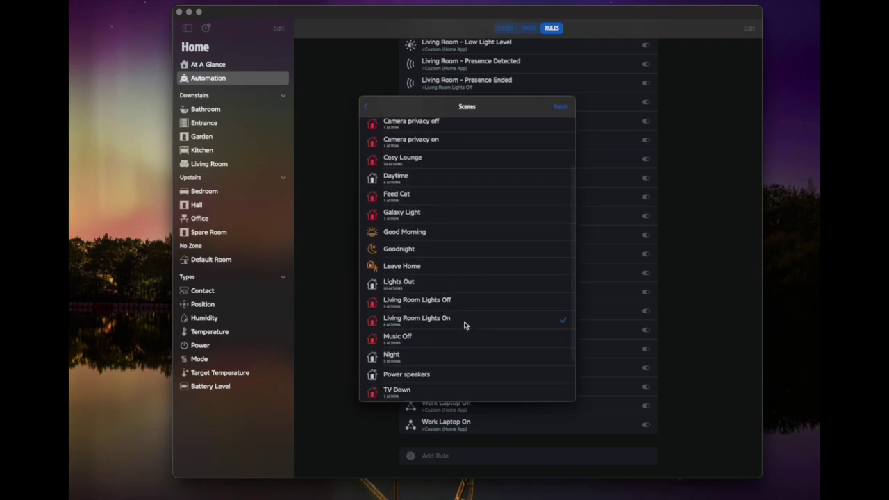
left_click(561, 108)
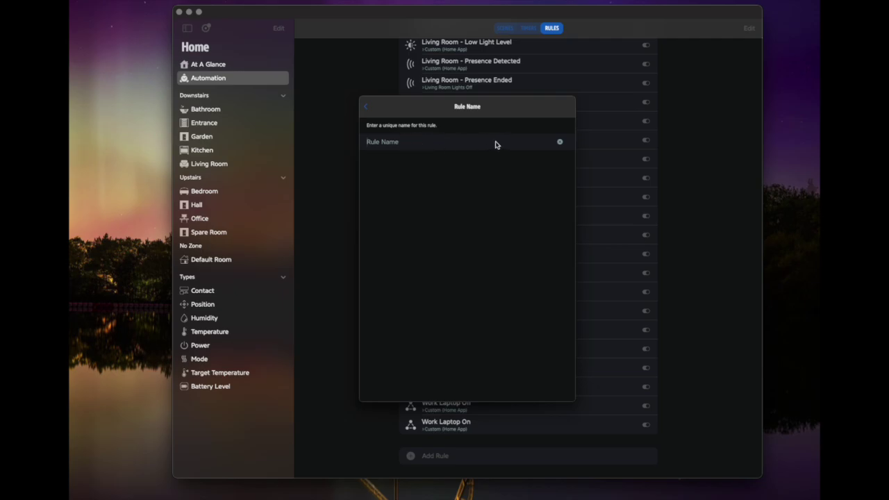
Name the rule Eve Test, back out of the rule setup and discard it, returning to the existing rules.
type("Eve Test")
left_click(367, 108)
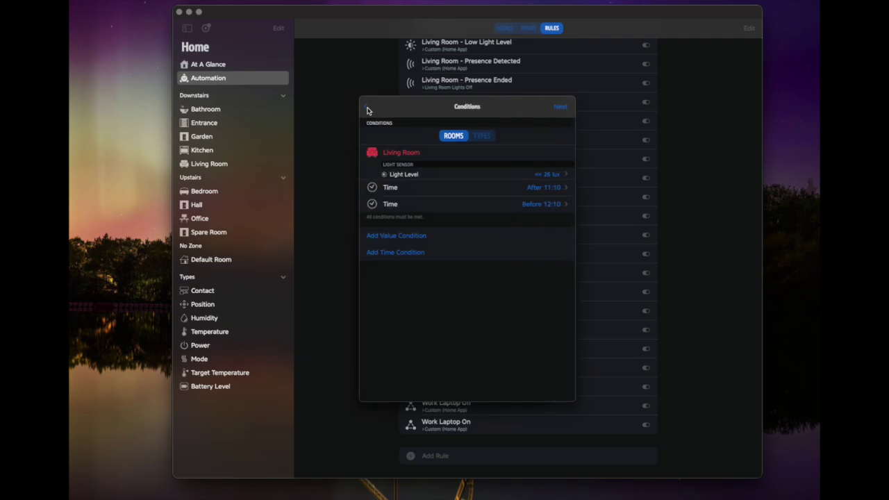
left_click(367, 109)
left_click(365, 109)
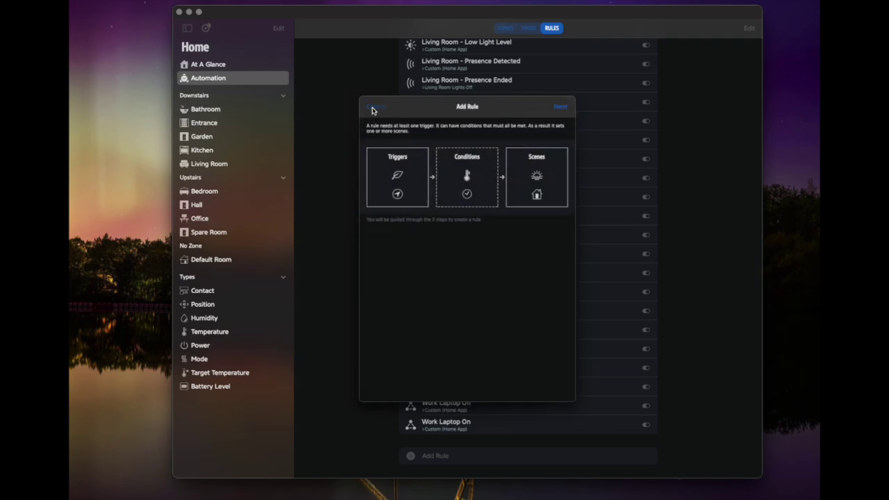
left_click(369, 109)
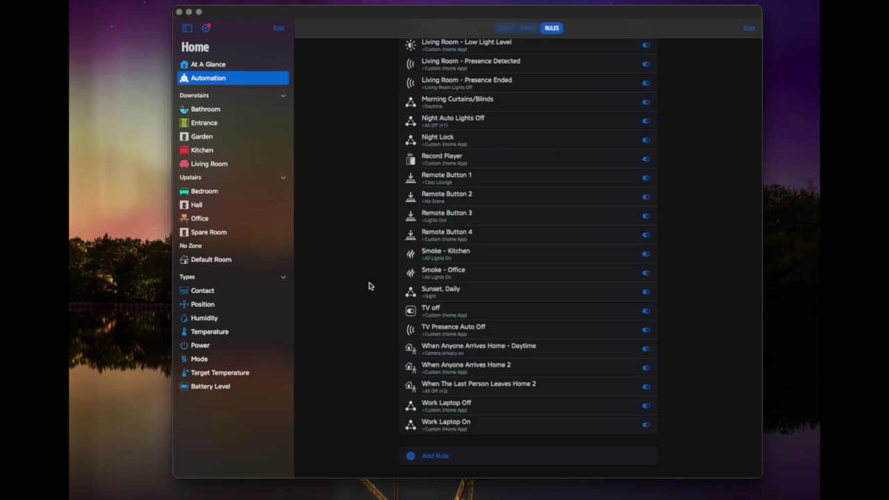
scroll(369, 255, "up", 3)
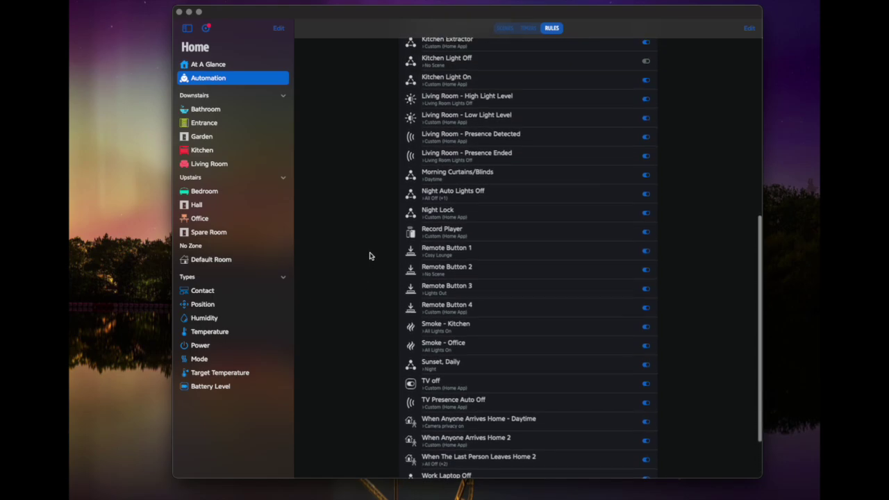